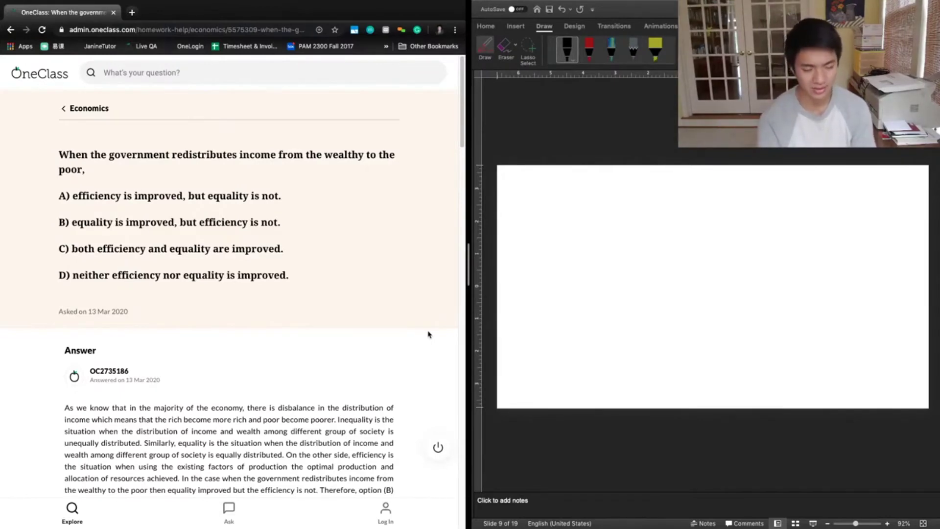
{"action": "scroll", "coordinate": [429, 335], "scroll_direction": "down", "scroll_amount": 2}
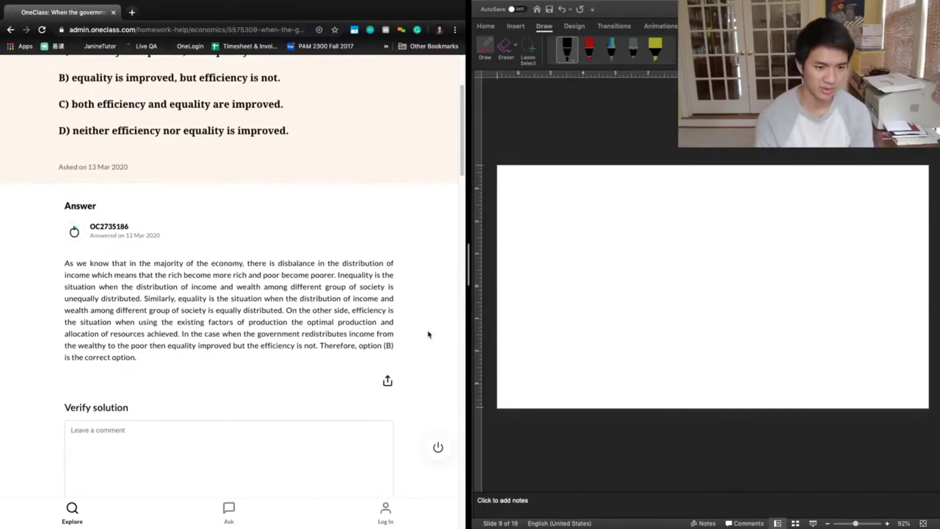
{"action": "scroll", "coordinate": [428, 335], "scroll_direction": "down", "scroll_amount": 2}
Write the comment 'Note that efficiency and equality usually involve tradeoffs between the two.'.
{"action": "left_click", "coordinate": [265, 414]}
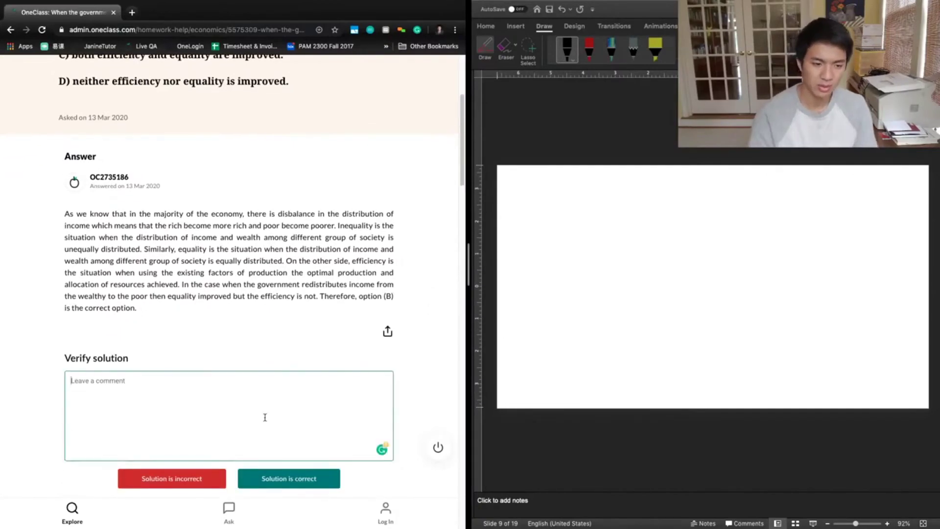
{"action": "type", "text": "Note that e"}
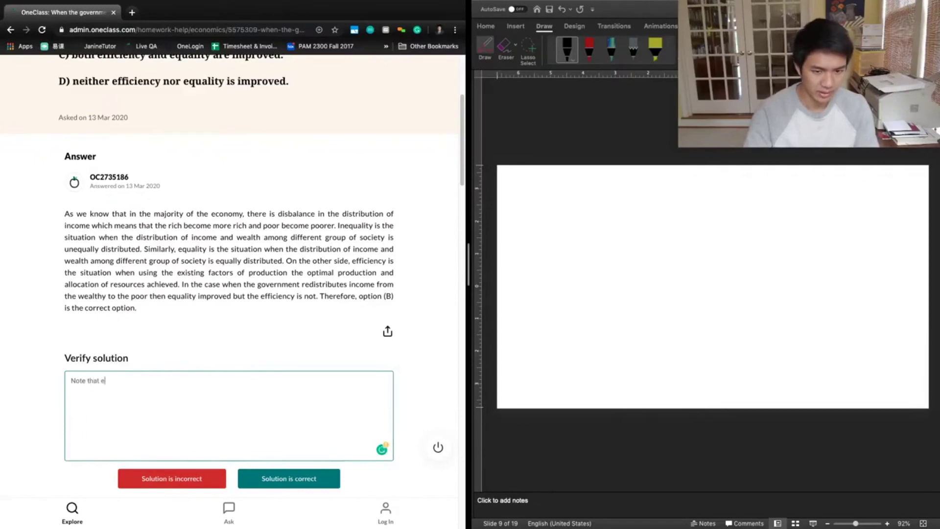
{"action": "type", "text": "fficieny"}
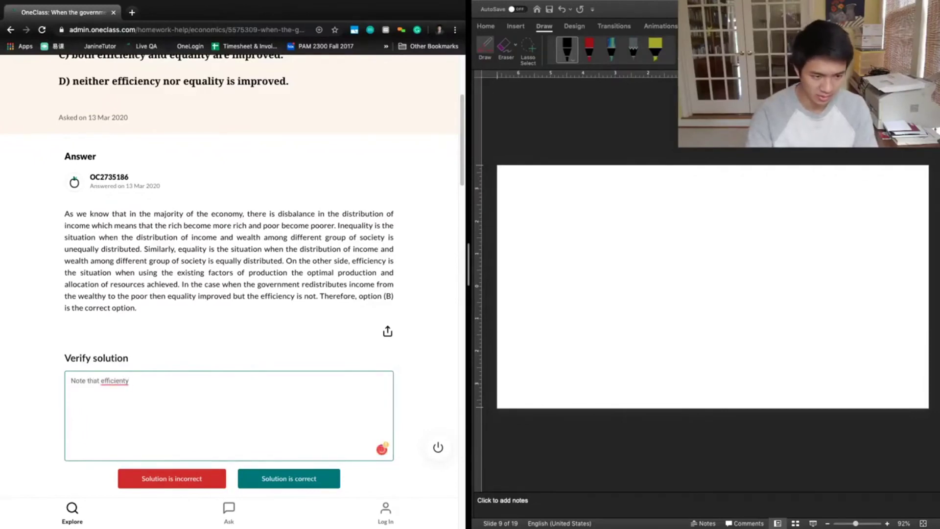
{"action": "type", "text": " and equ"}
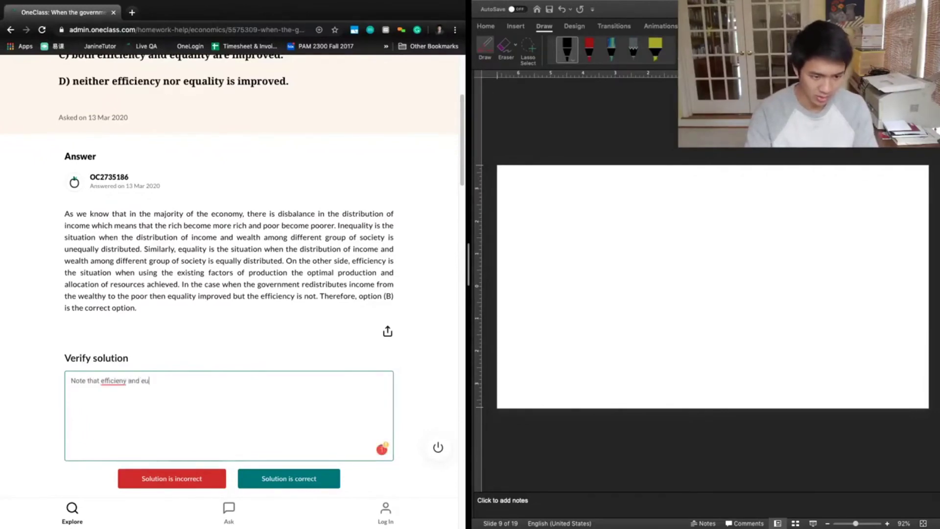
{"action": "type", "text": "ality usually"}
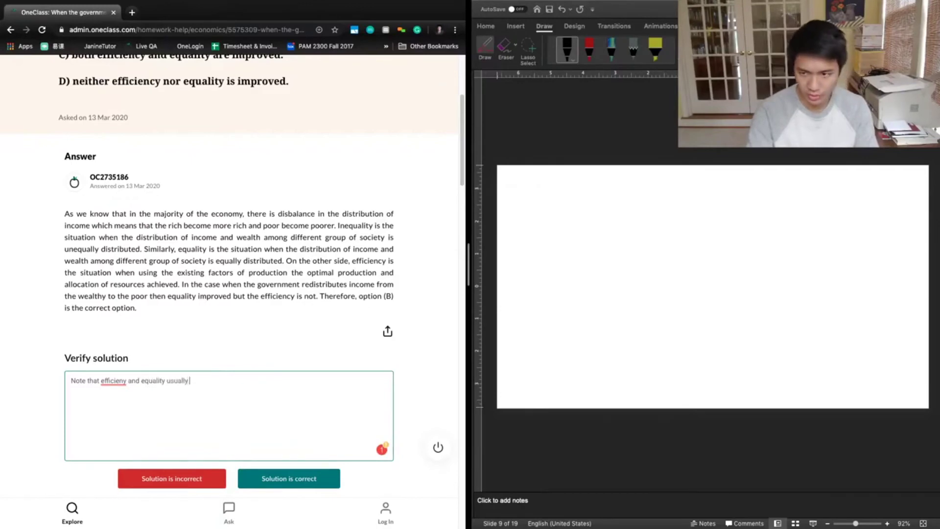
{"action": "type", "text": " works"}
{"action": "key", "text": "BackSpace"}
{"action": "key", "text": "BackSpace"}
{"action": "key", "text": "BackSpace"}
{"action": "key", "text": "BackSpace"}
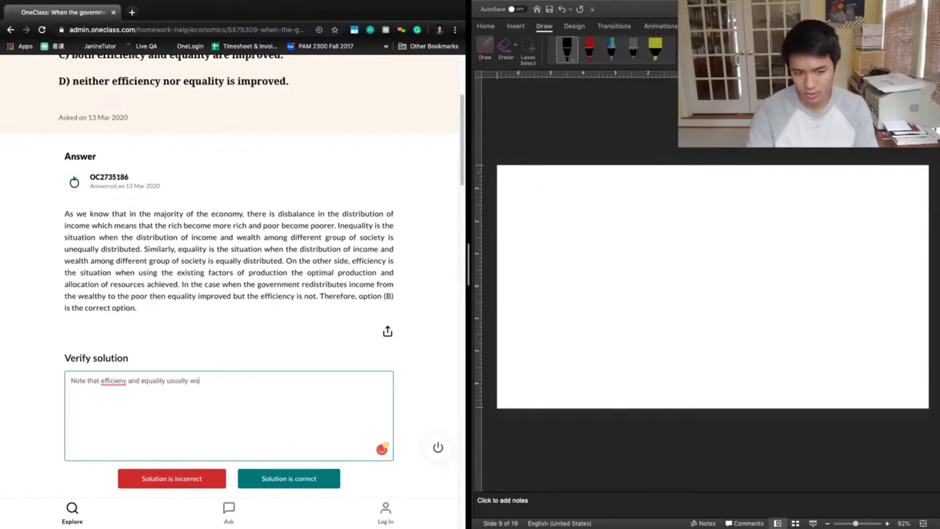
{"action": "key", "text": "BackSpace"}
{"action": "key", "text": "BackSpace"}
{"action": "type", "text": "involvement"}
{"action": "key", "text": "BackSpace"}
{"action": "key", "text": "BackSpace"}
{"action": "key", "text": "BackSpace"}
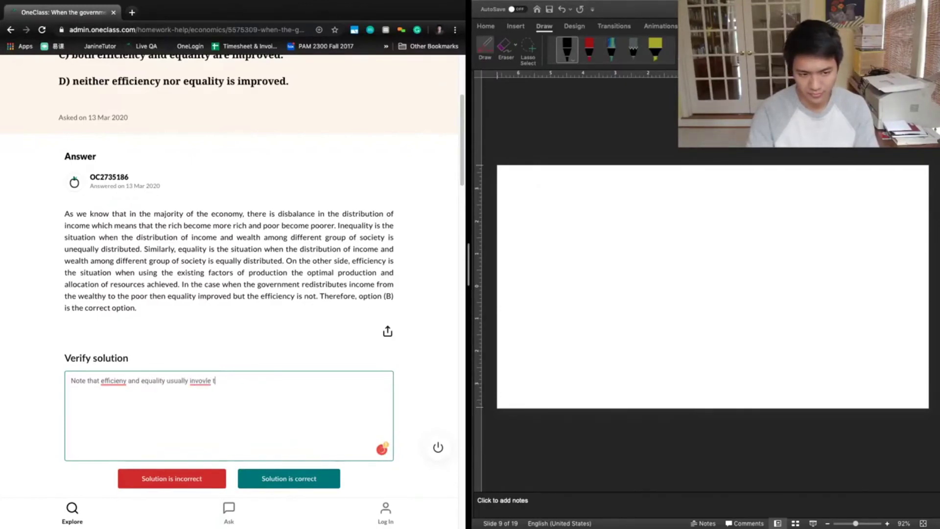
{"action": "key", "text": "BackSpace"}
{"action": "type", "text": "e"}
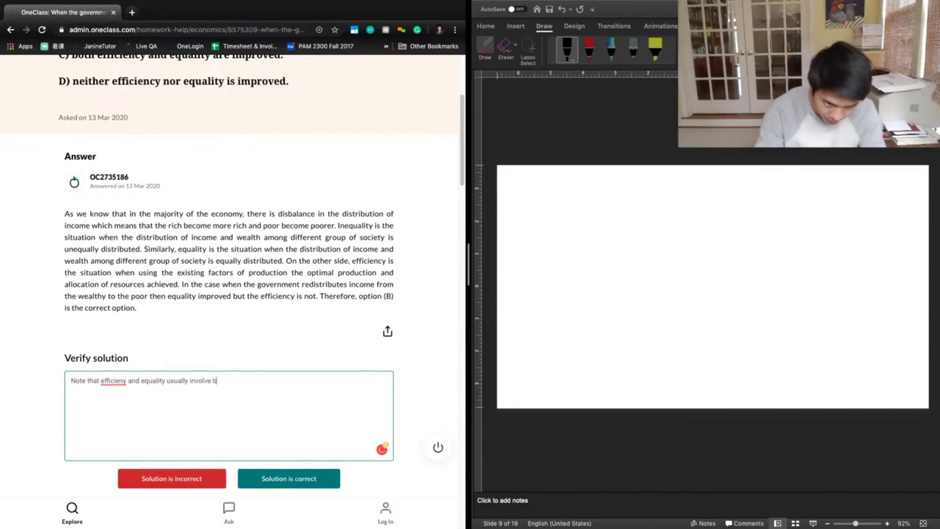
{"action": "type", "text": " tradeoffs betwee"}
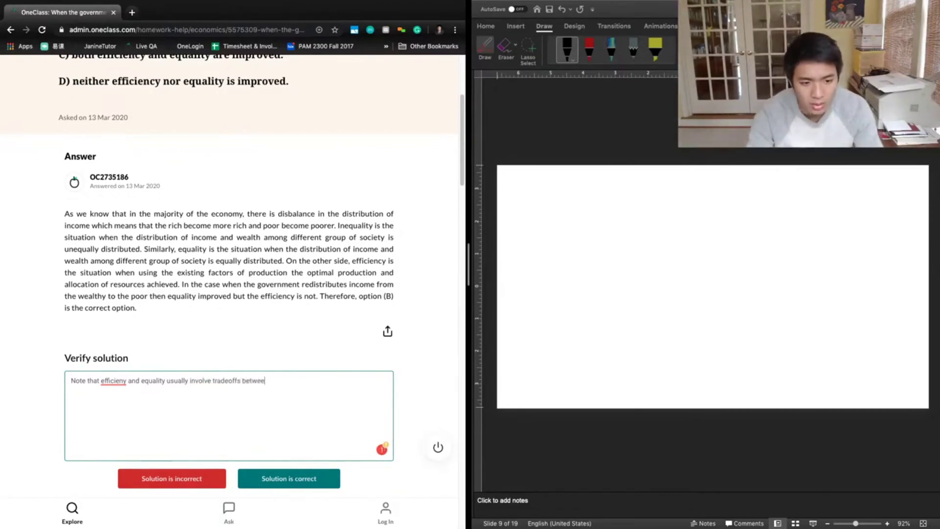
{"action": "type", "text": "n the two."}
Fix the misspelling of 'efficiency' and mark the answer 'Solution is correct'.
{"action": "right_click", "coordinate": [120, 372]}
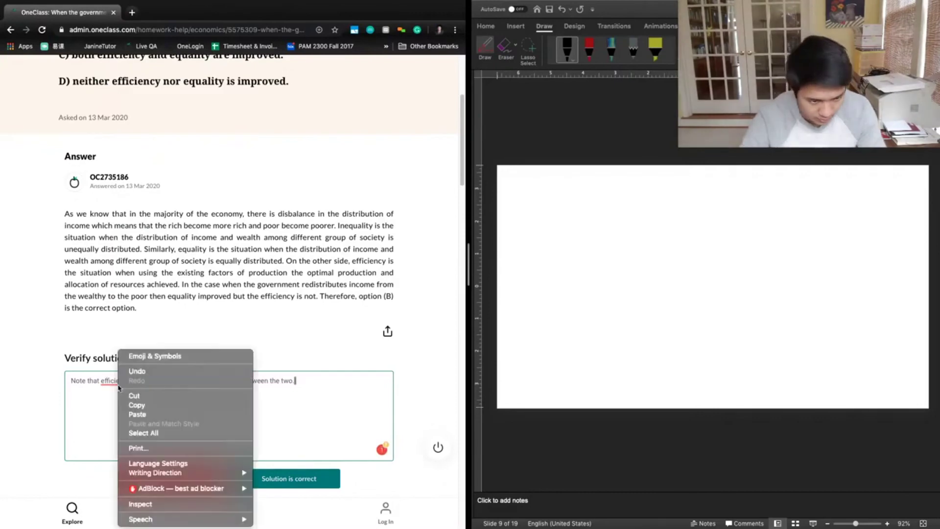
{"action": "left_click", "coordinate": [110, 384]}
{"action": "right_click", "coordinate": [110, 385]}
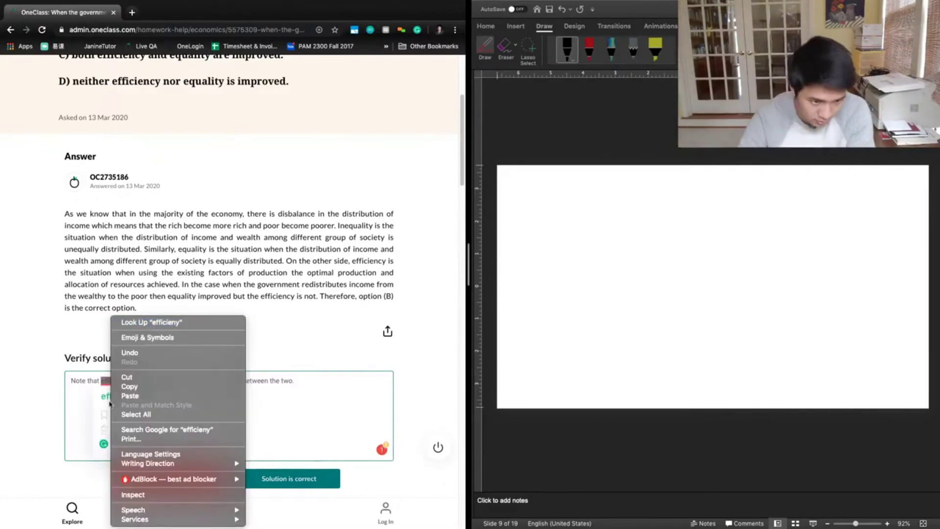
{"action": "left_click", "coordinate": [107, 404]}
{"action": "left_click", "coordinate": [269, 479]}
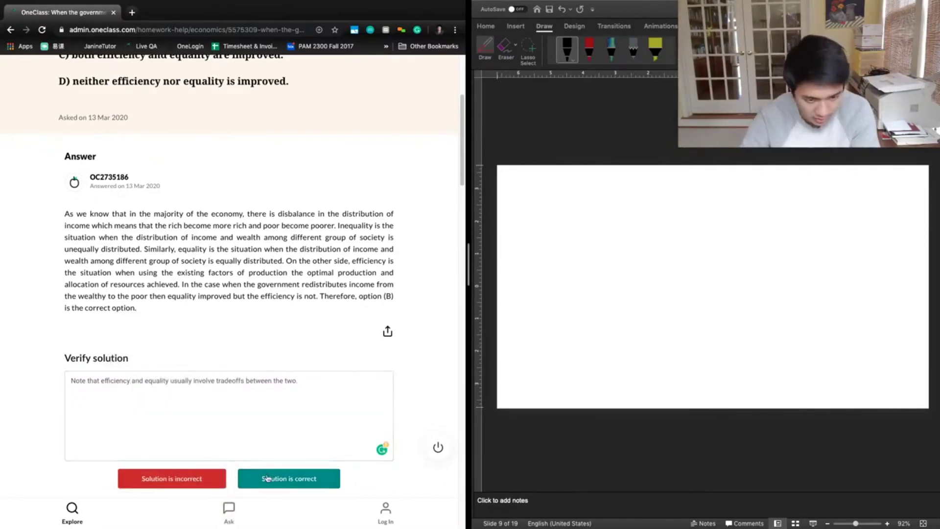